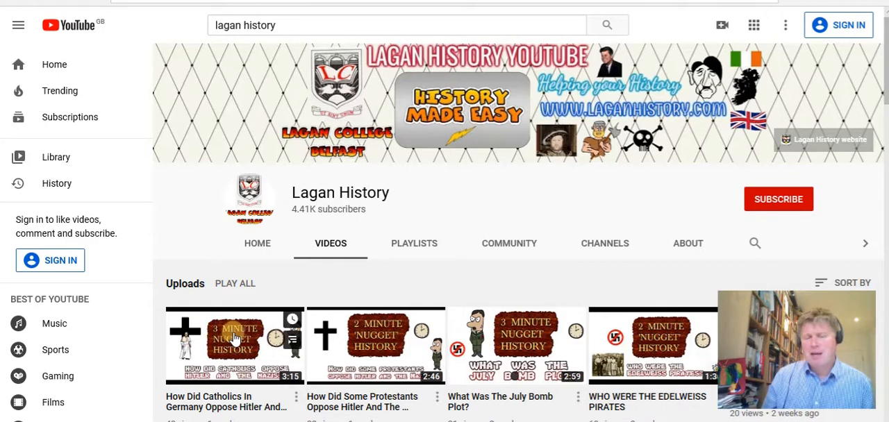
scroll(236, 341, "down", 1)
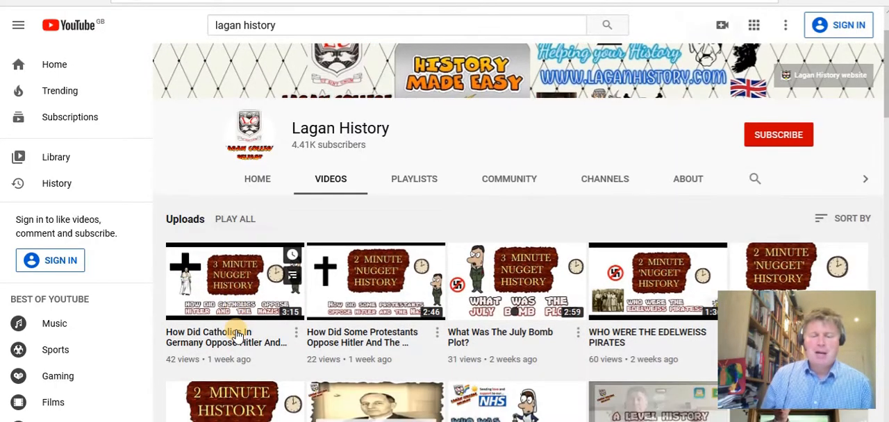
scroll(237, 334, "down", 1)
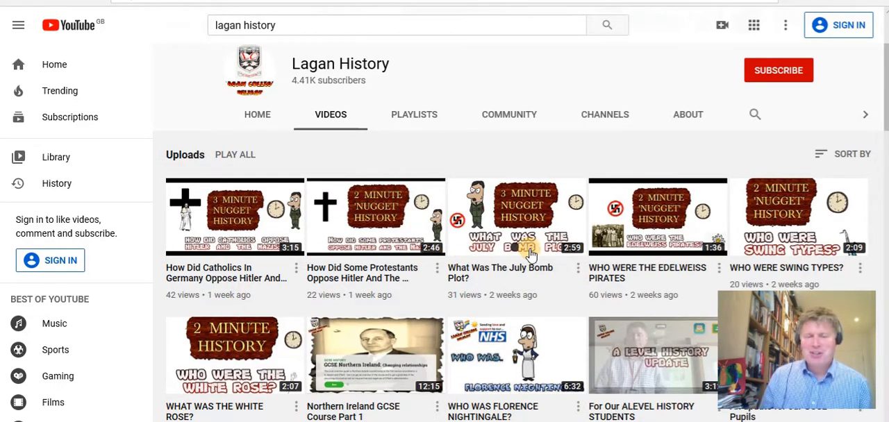
mouse_move(516, 281)
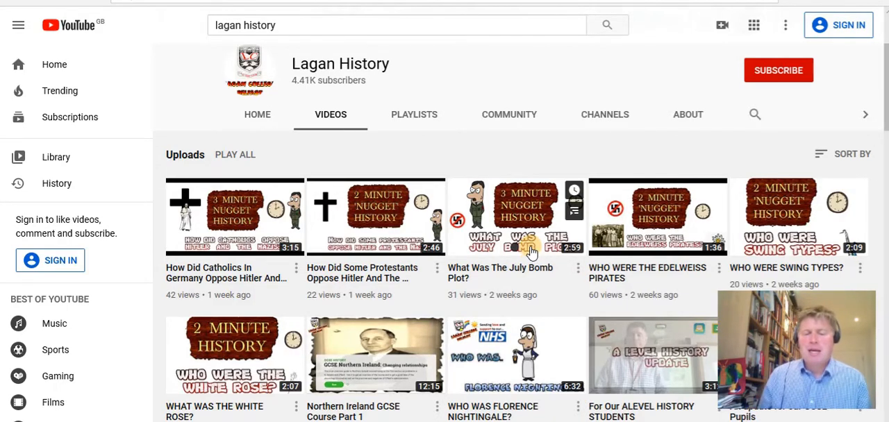
scroll(533, 252, "down", 2)
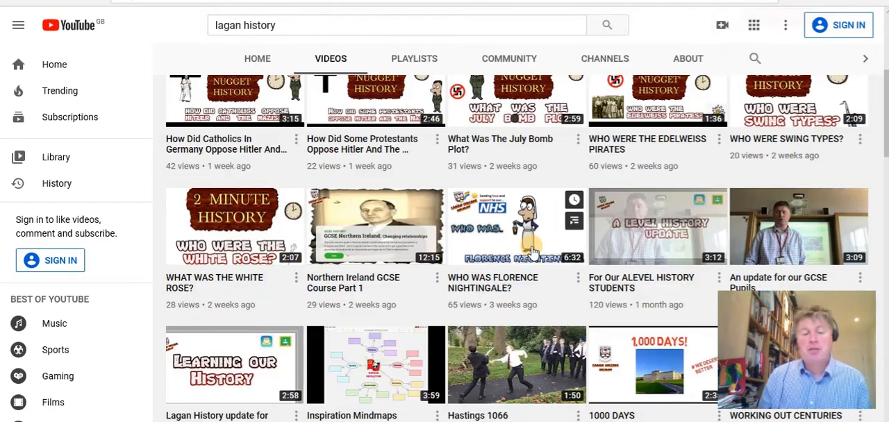
scroll(313, 299, "down", 2)
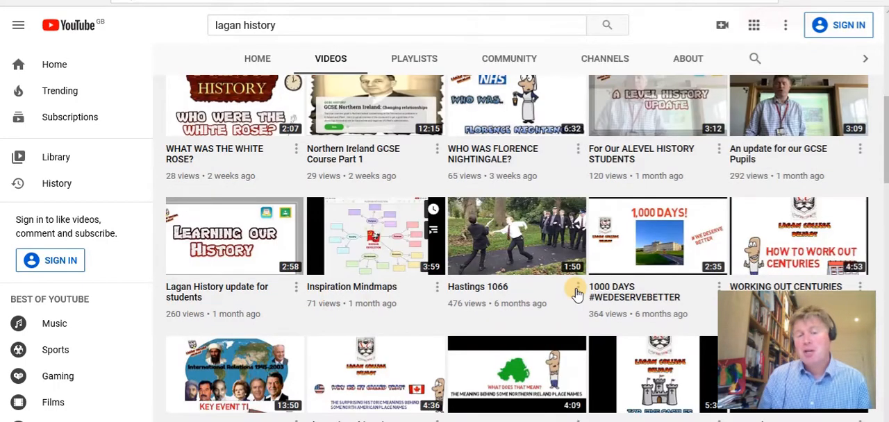
mouse_move(517, 365)
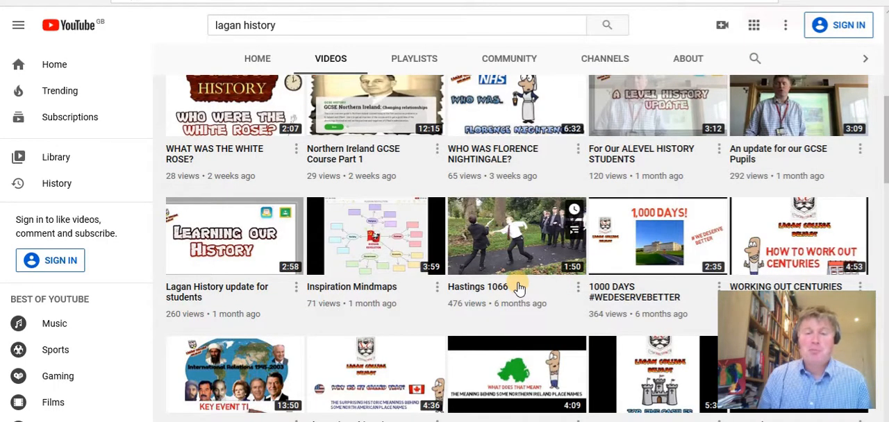
scroll(519, 286, "up", 1)
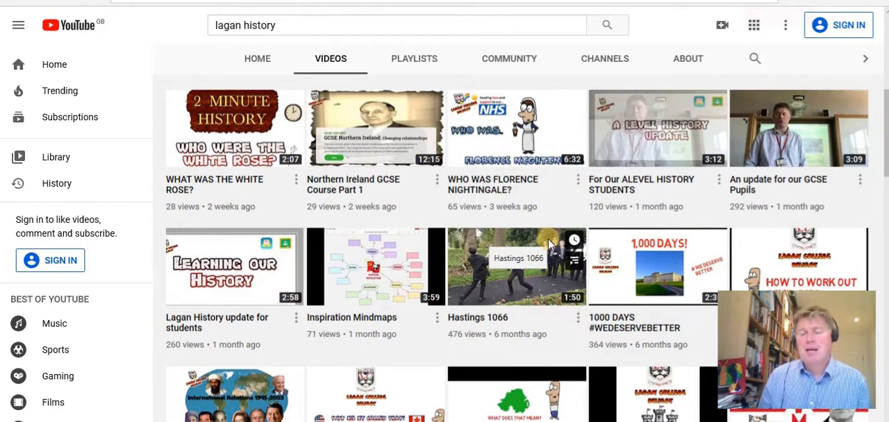
scroll(549, 236, "up", 5)
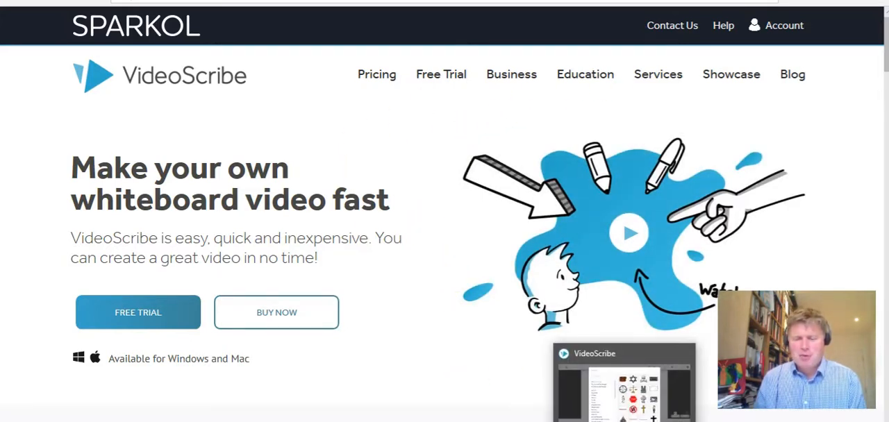
- Switch to VideoScribe and dismiss the image picker to reveal the blank canvas
left_click(623, 416)
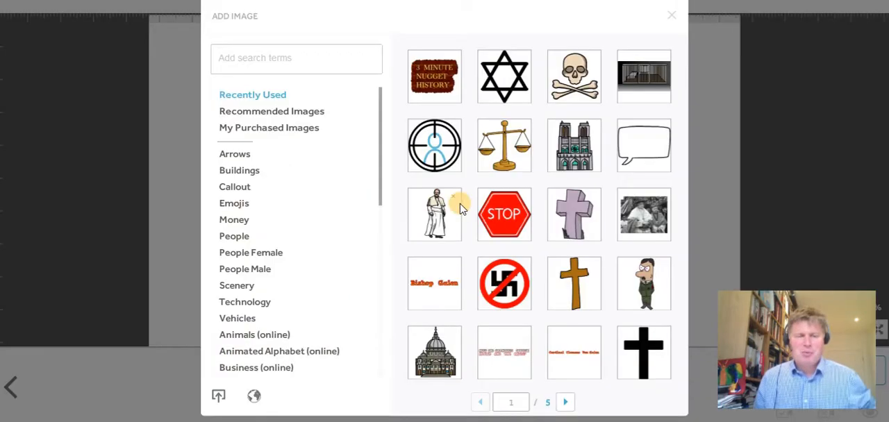
left_click(672, 15)
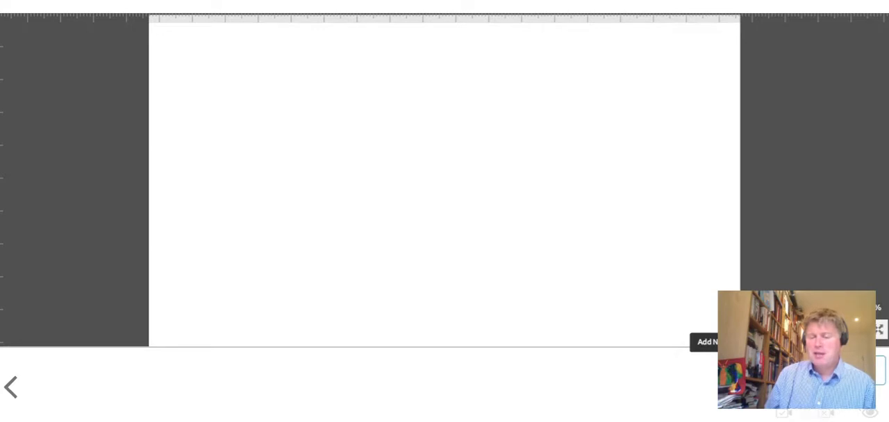
- Browse the image library categories (Buildings, Emojis, Money, People Female) and settle on Vehicles
left_click(877, 329)
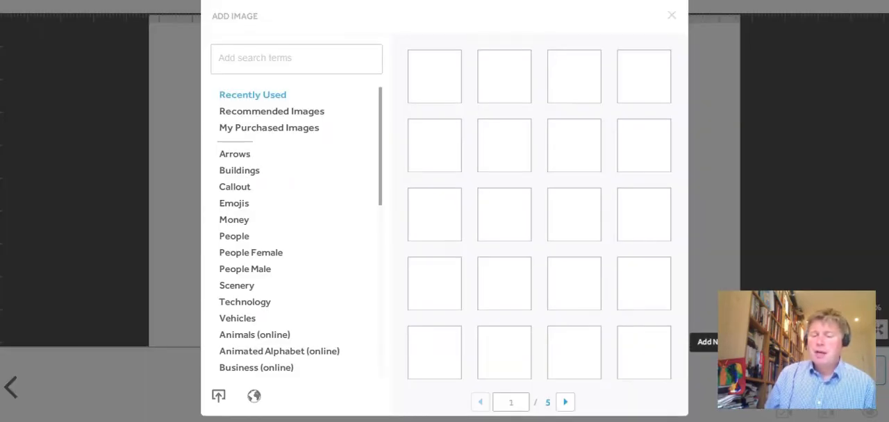
left_click(239, 170)
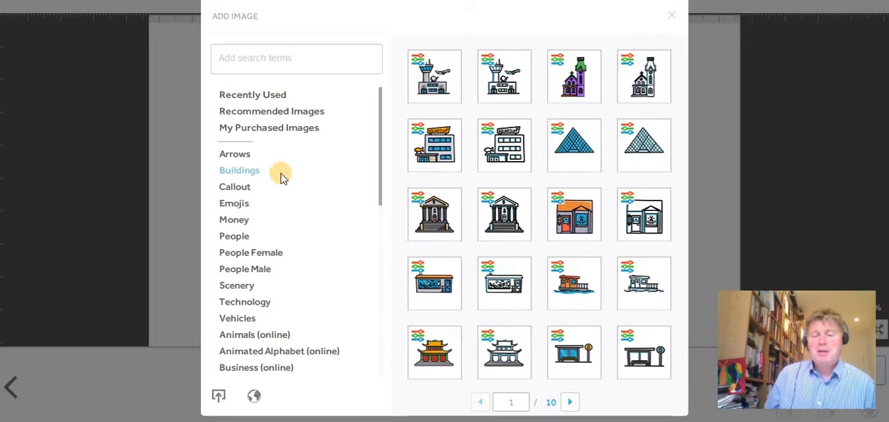
left_click(234, 203)
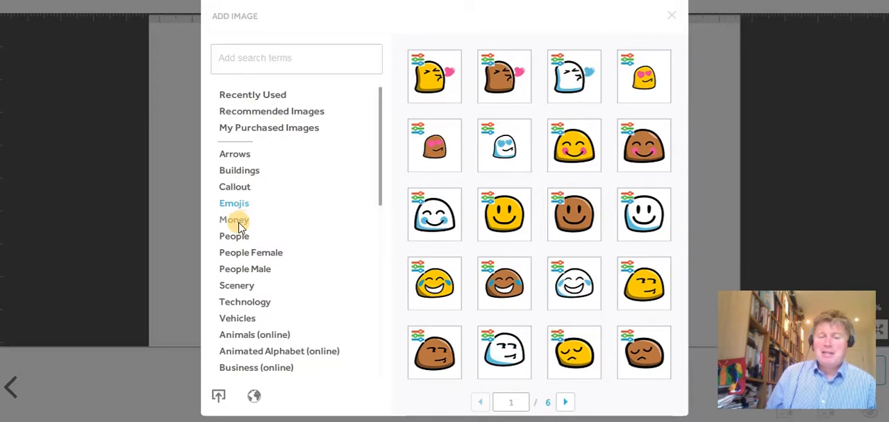
left_click(234, 219)
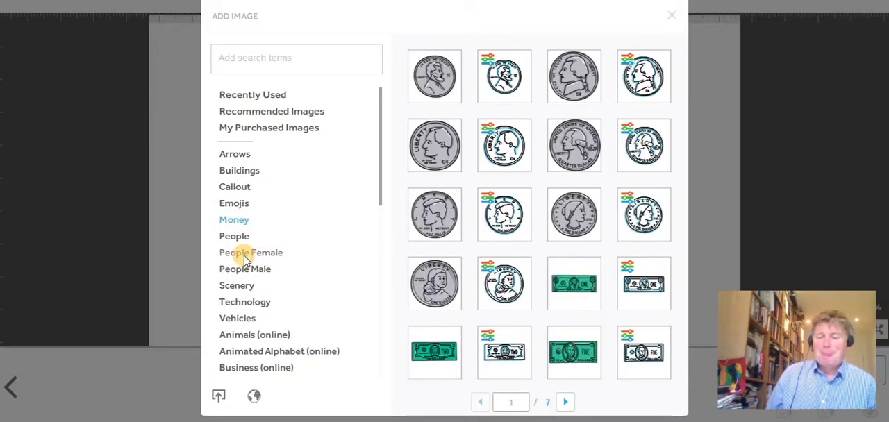
left_click(247, 253)
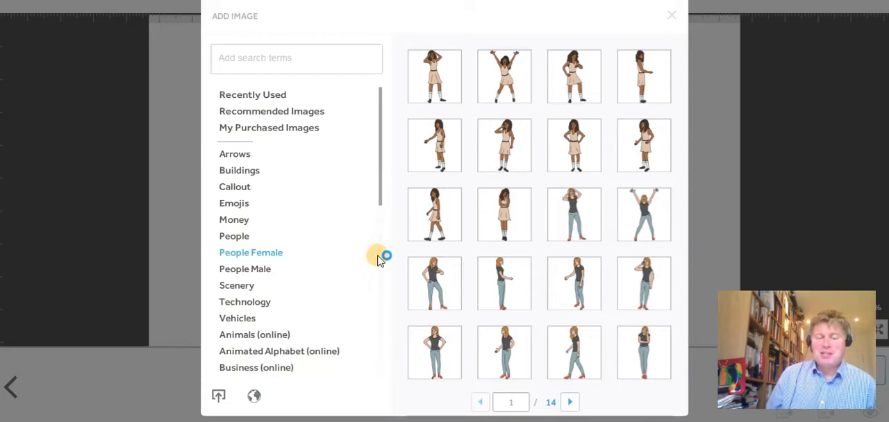
left_click(238, 319)
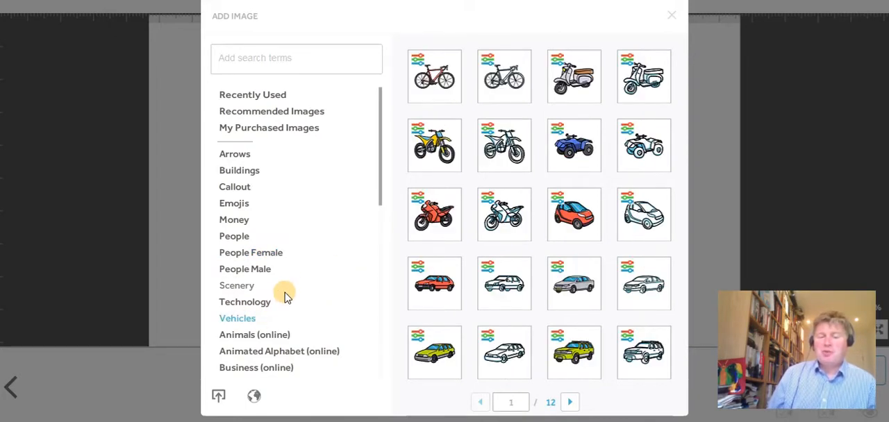
- Page forward to the fifth page of vehicles and insert the fire engine onto the canvas
left_click(570, 401)
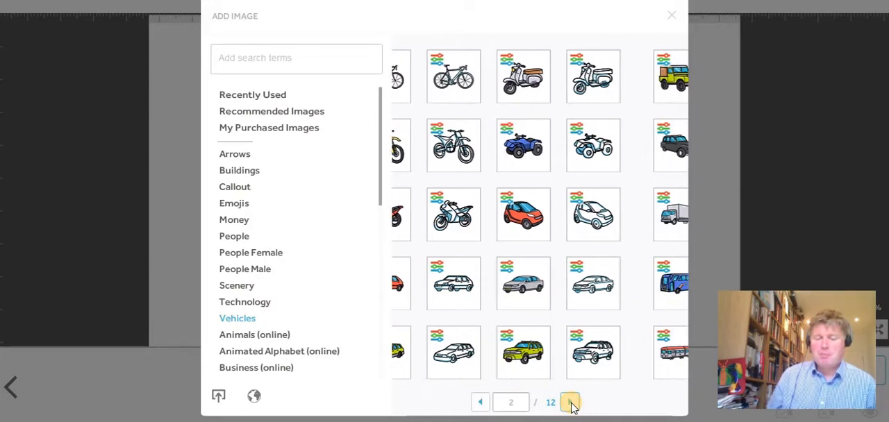
left_click(573, 404)
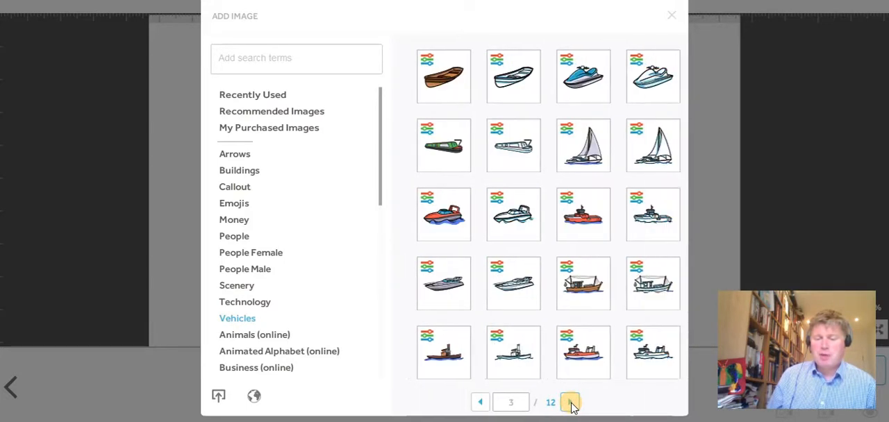
left_click(572, 404)
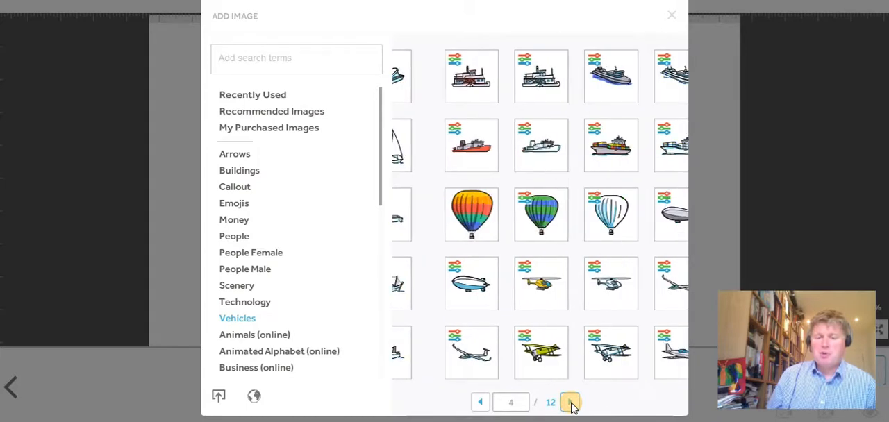
left_click(572, 404)
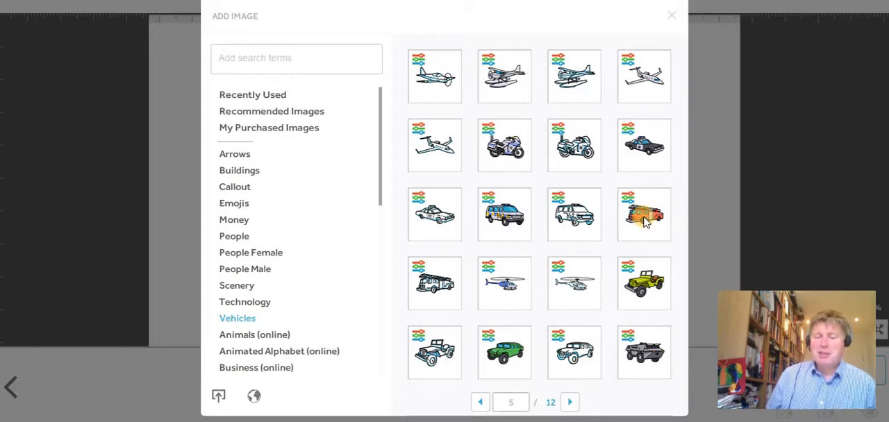
left_click(644, 219)
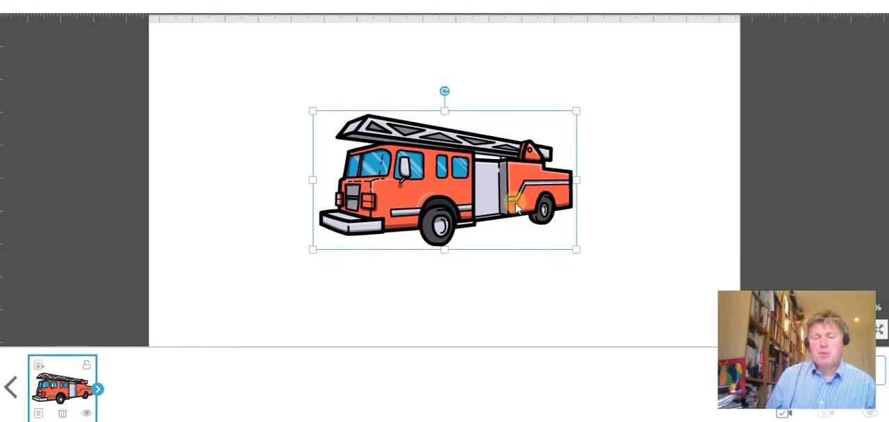
- Drag the fire engine a little higher and enlarge it slightly with its corner handle
mouse_move(514, 208)
left_mouse_down()
mouse_move(413, 157)
mouse_move(500, 182)
left_mouse_up()
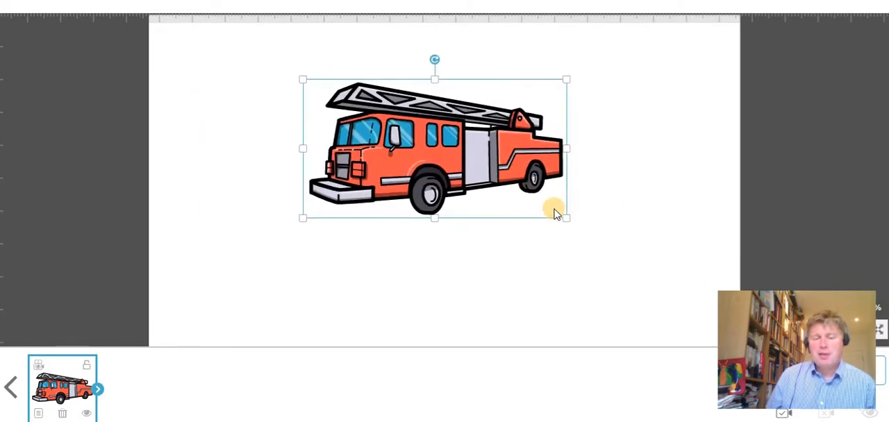
left_click_drag(568, 221, 563, 215)
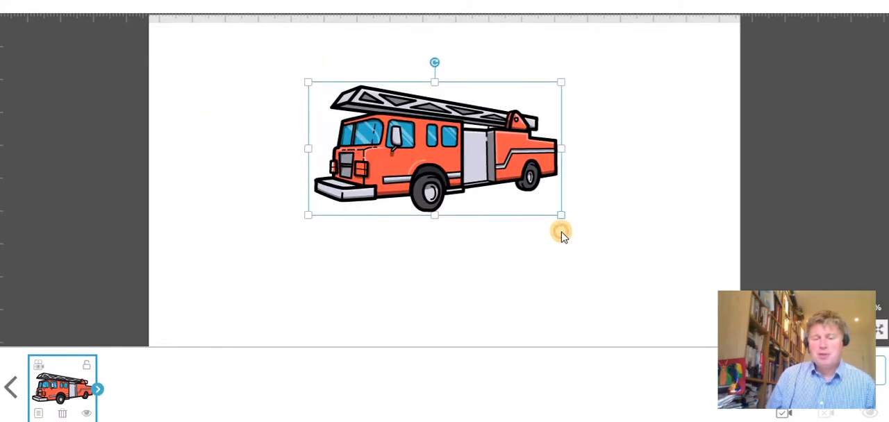
left_click_drag(515, 201, 509, 209)
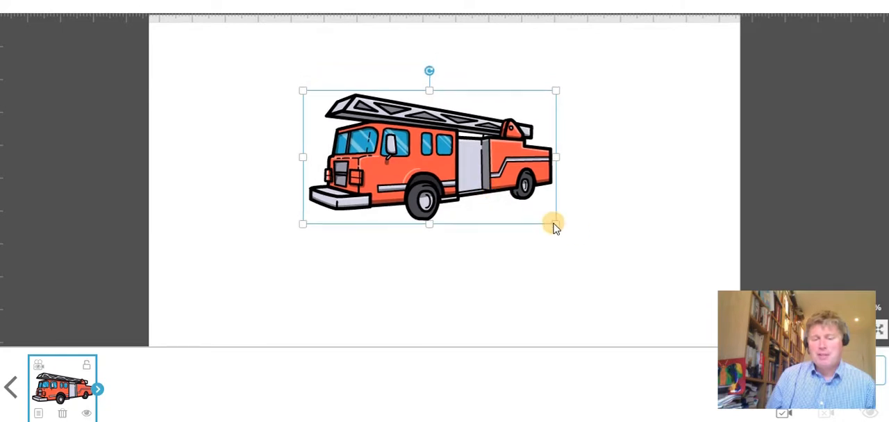
left_click_drag(559, 230, 566, 236)
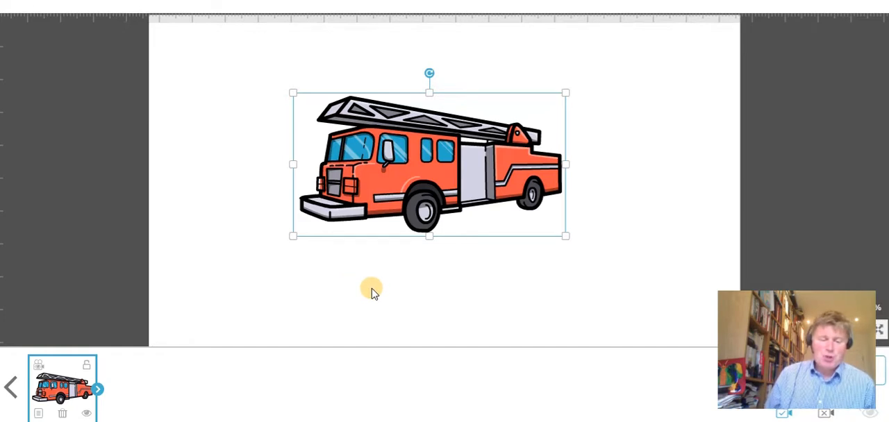
left_click(41, 415)
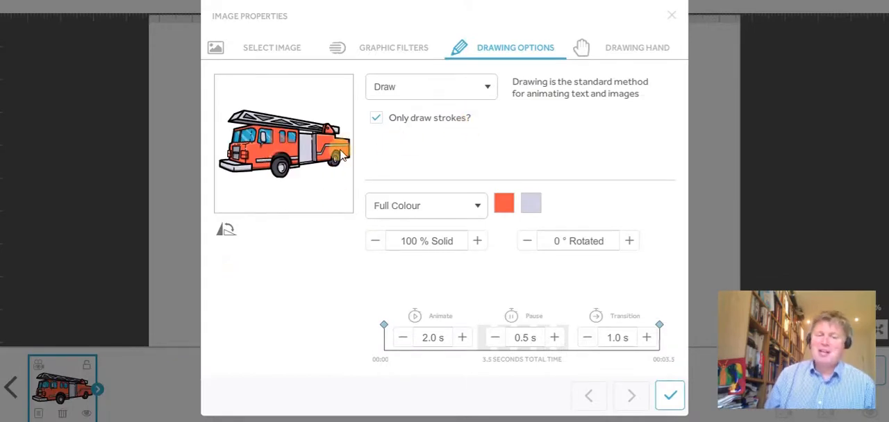
left_click(488, 87)
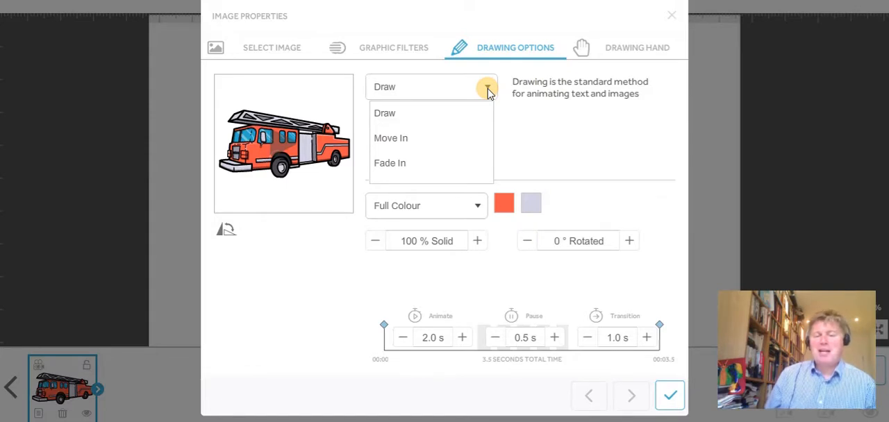
left_click(569, 125)
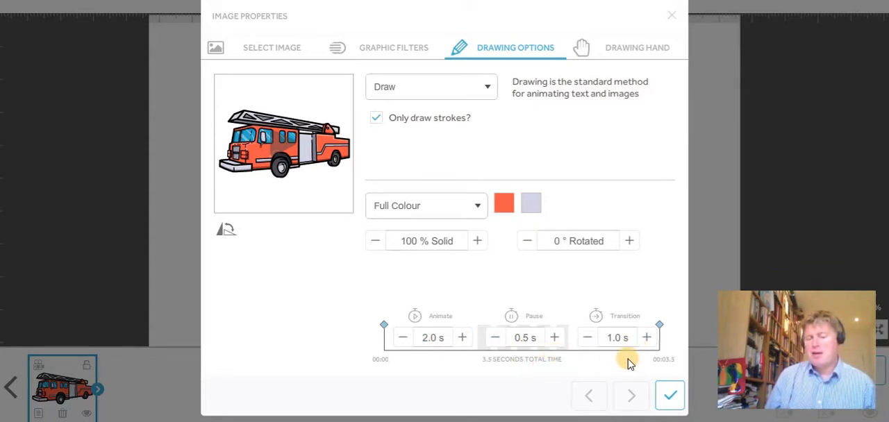
left_click(670, 395)
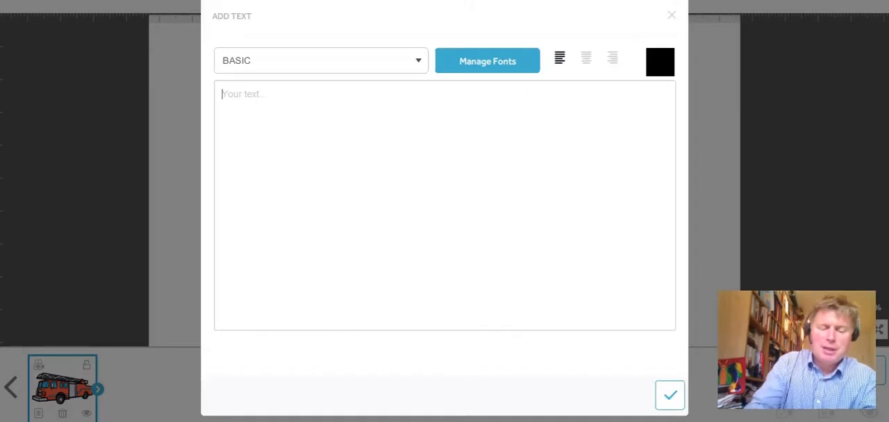
type("the")
- Make the 'THE FIRE BRIGADE' title red, add it to the scribe and drag it below the fire engine
key("BackSpace")
key("BackSpace")
key("BackSpace")
type("THE FIRE BRIGADE")
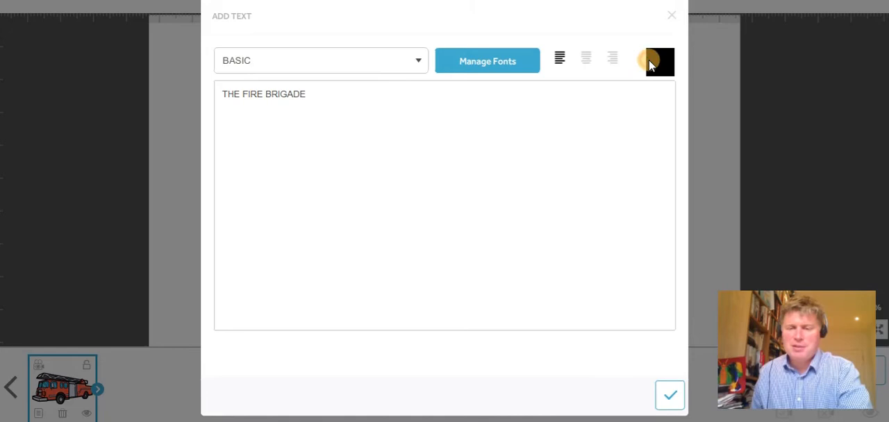
left_click(649, 60)
left_click(386, 144)
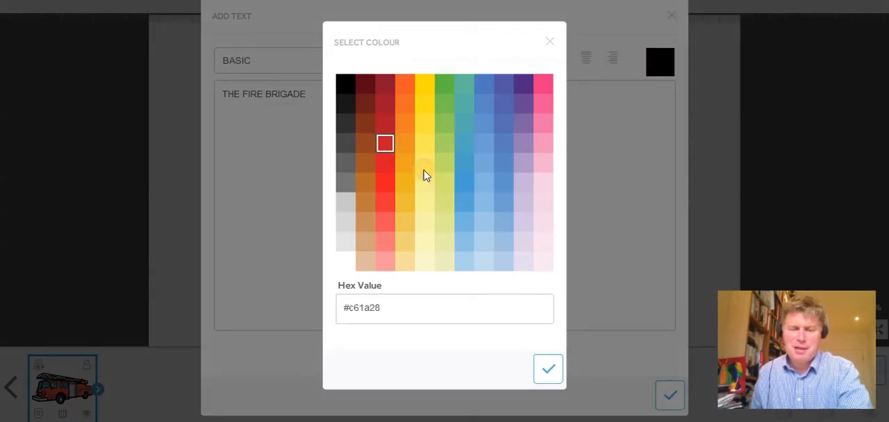
left_click(548, 369)
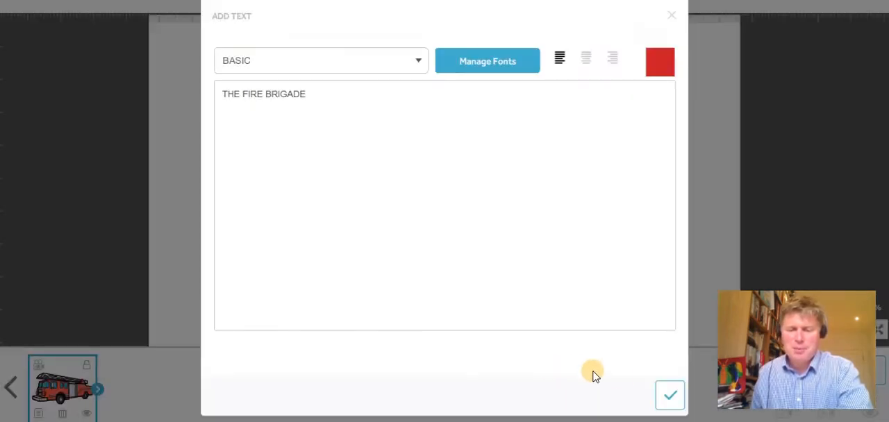
left_click(671, 395)
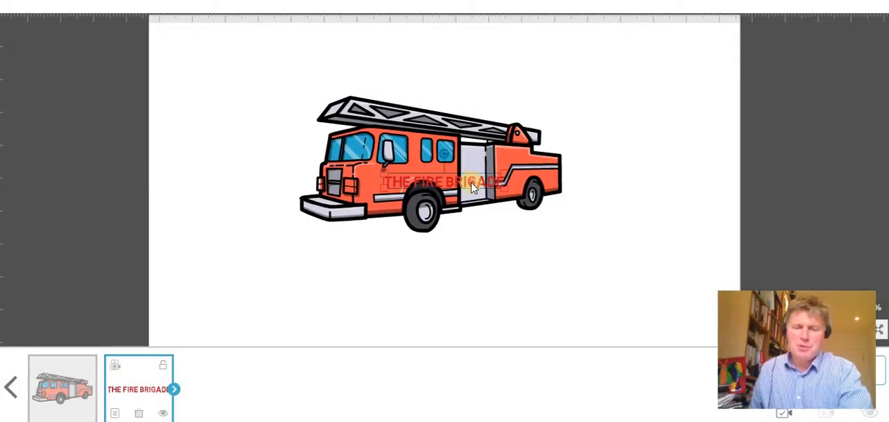
mouse_move(477, 188)
left_mouse_down()
mouse_move(410, 248)
mouse_move(467, 291)
mouse_move(513, 271)
left_mouse_up()
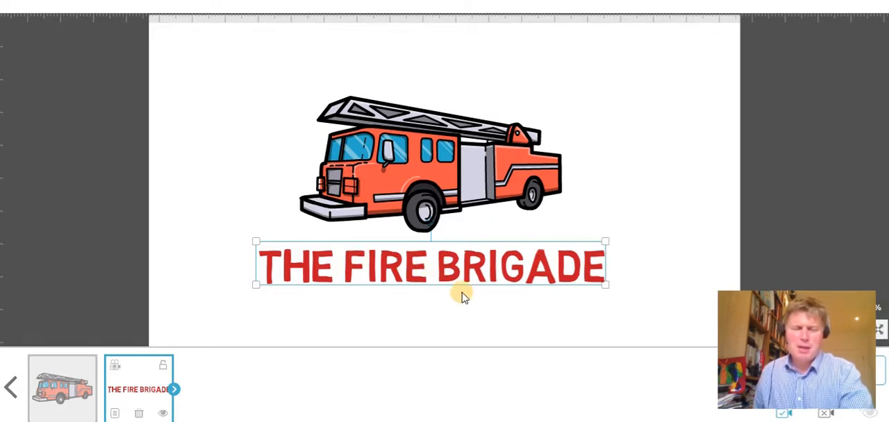
- Set the title to Fade In with 0.5 s animate time and a 1.0 s pause, then confirm
left_click(120, 415)
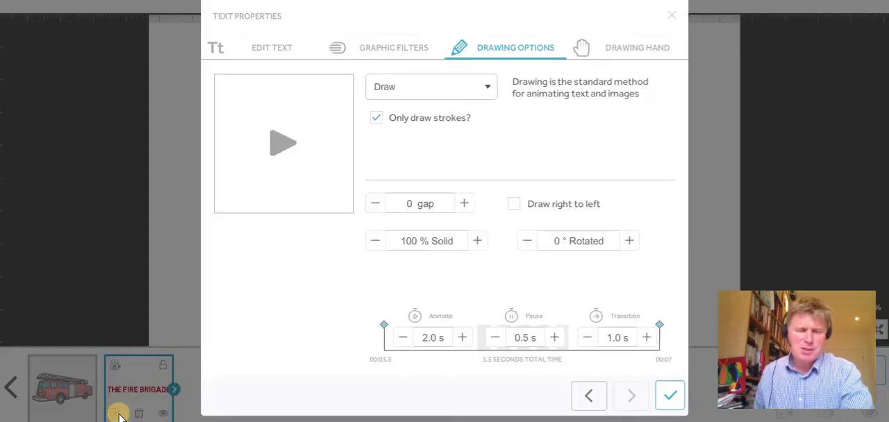
left_click(489, 88)
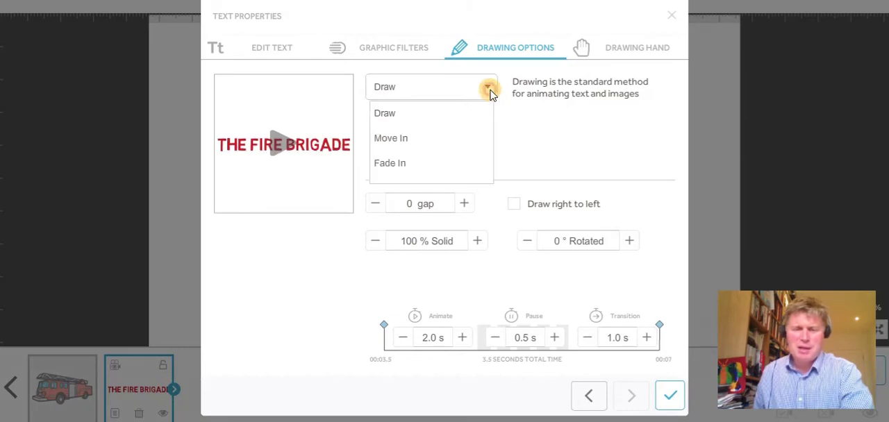
left_click(397, 164)
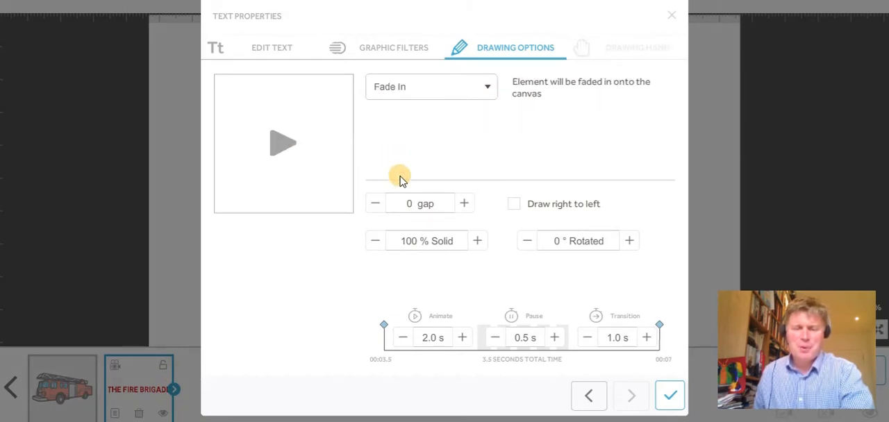
left_click(403, 339)
left_click(402, 338)
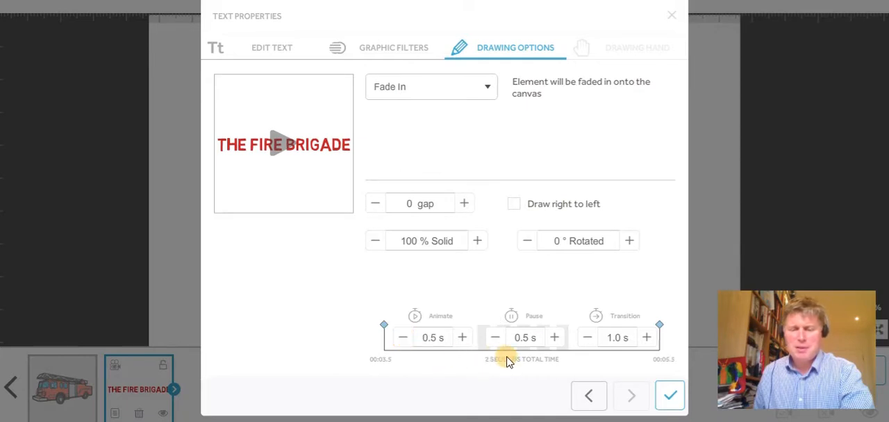
left_click(554, 337)
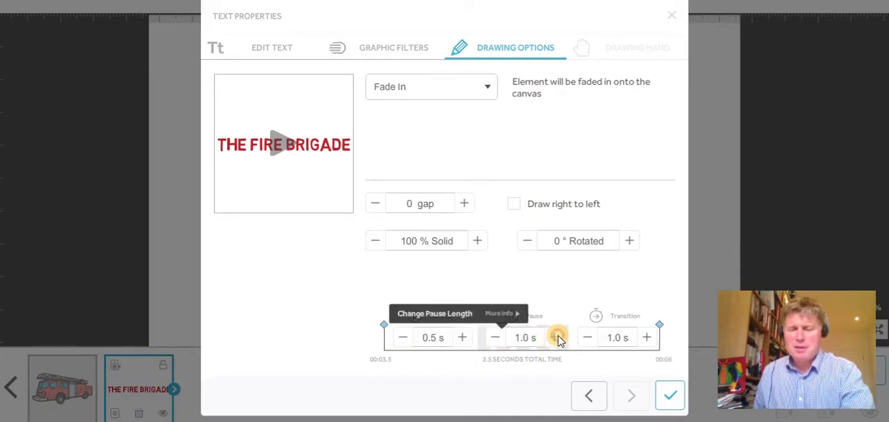
left_click(670, 396)
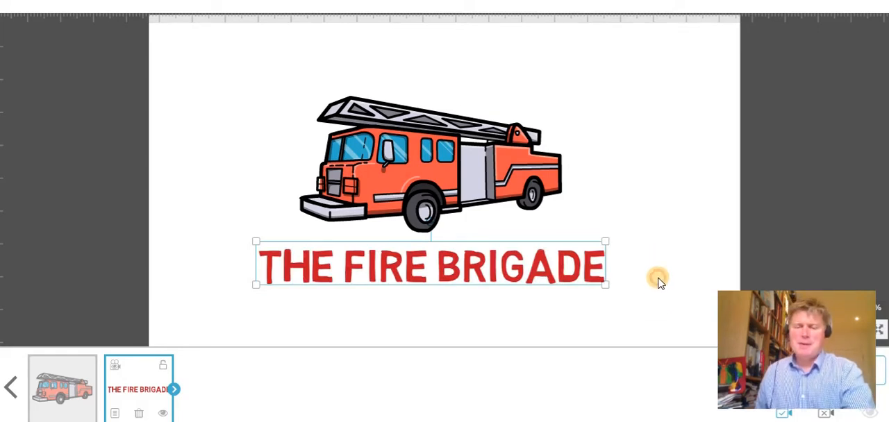
scroll(653, 208, "down", 3)
scroll(642, 208, "down", 3)
scroll(646, 153, "down", 2)
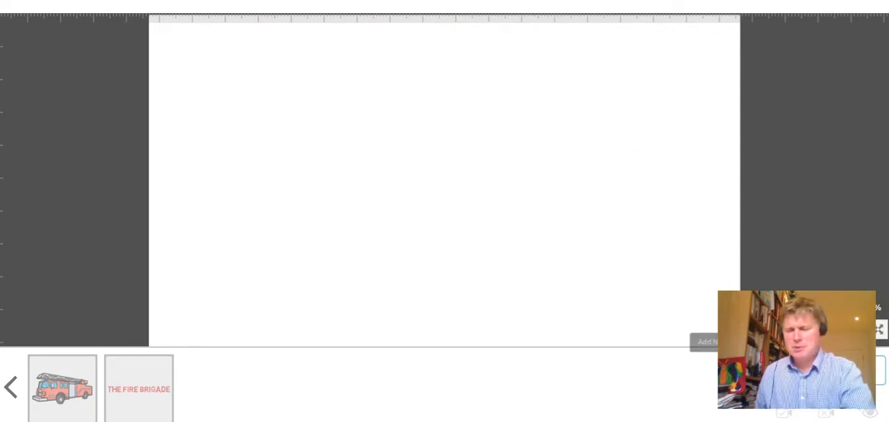
- Insert the orange headphones picture from the Technology images
left_click(712, 342)
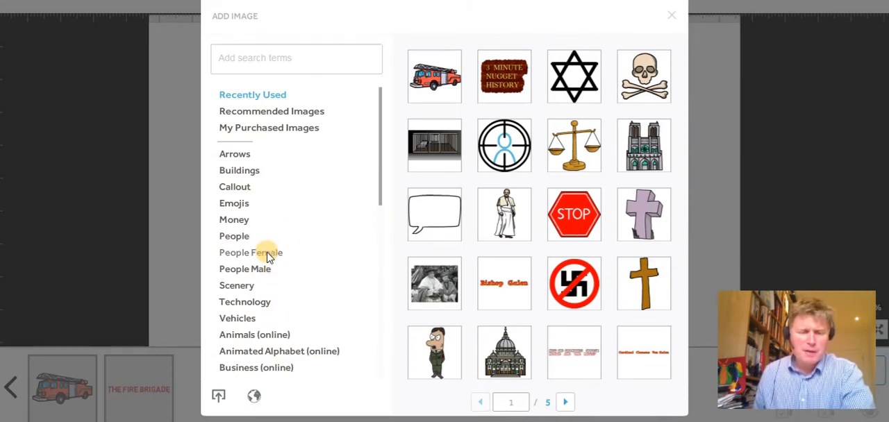
left_click(244, 302)
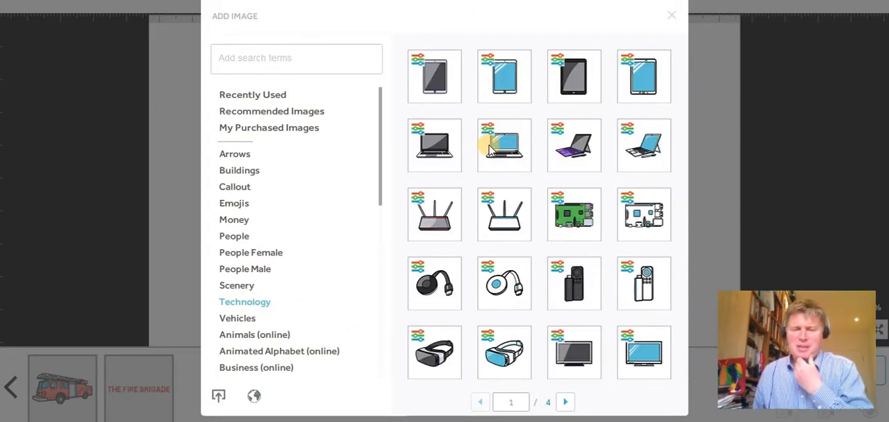
scroll(607, 250, "down", 2)
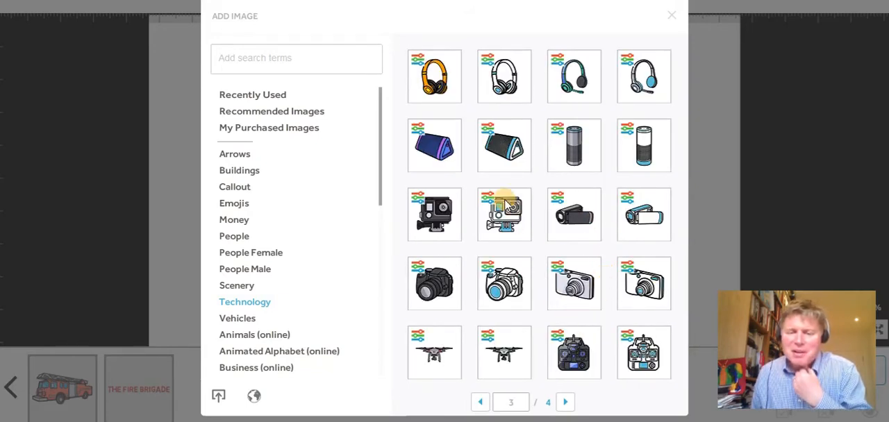
left_click(434, 76)
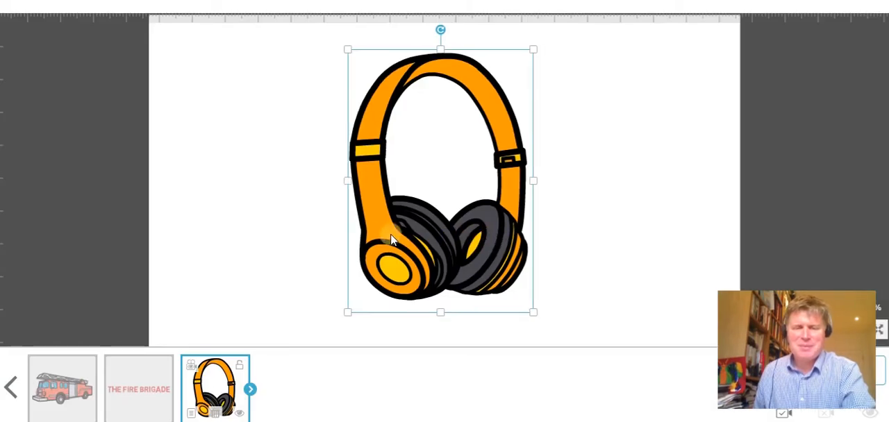
- Shrink the headphones and move them to the upper left of the canvas
left_click_drag(494, 237, 351, 233)
left_click_drag(392, 306, 353, 248)
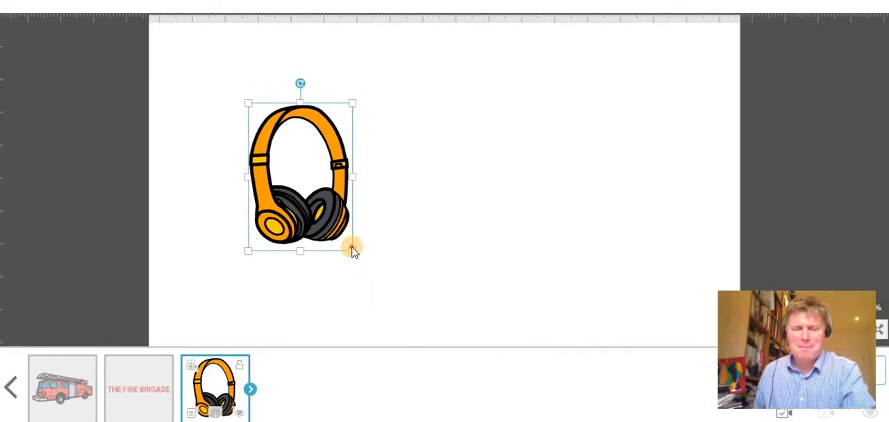
left_click_drag(340, 215, 302, 219)
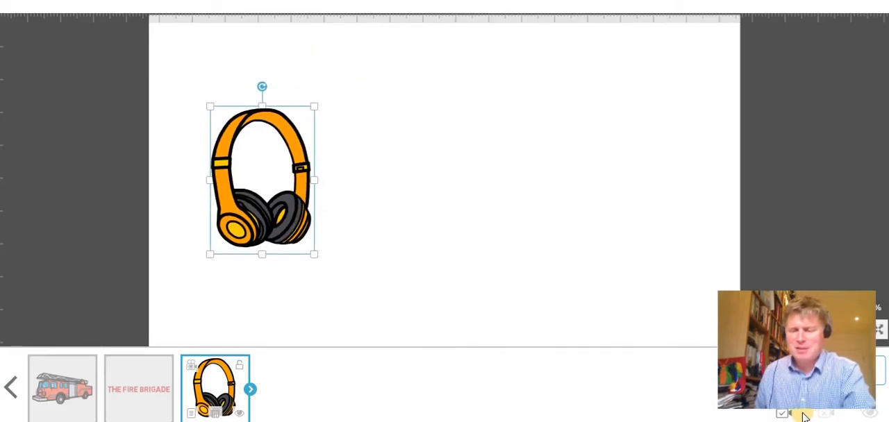
- Add 'LISTEN OUT FOR THE FIRE BELL' text beside the headphones and enlarge it
double_click(556, 242)
type("LIS")
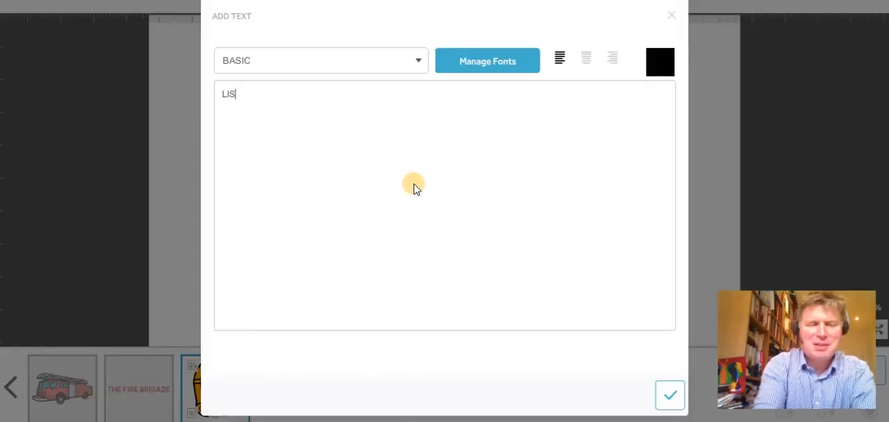
type("TEN OUT FOR THE FIRE BELL")
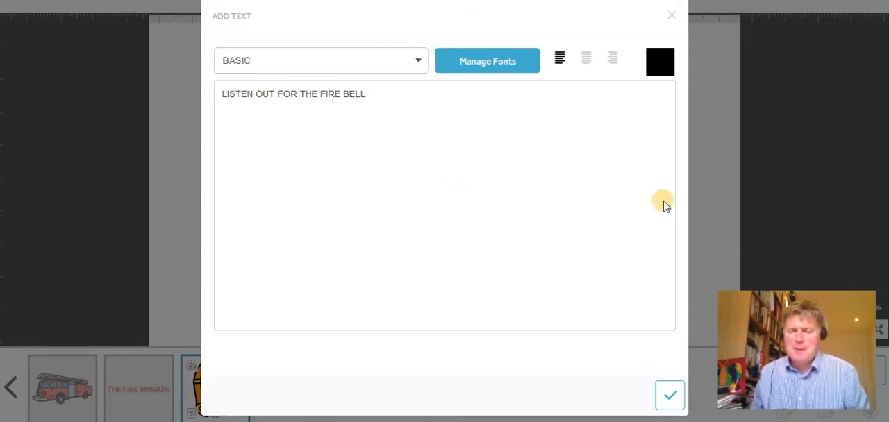
left_click(670, 395)
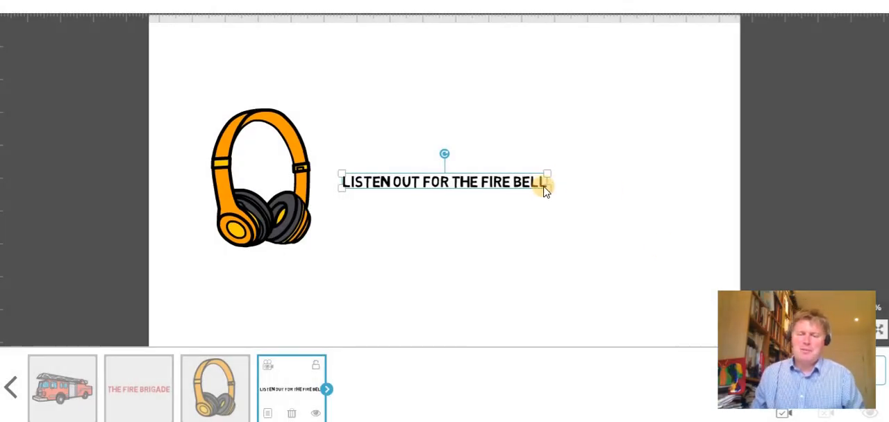
left_click_drag(545, 189, 591, 195)
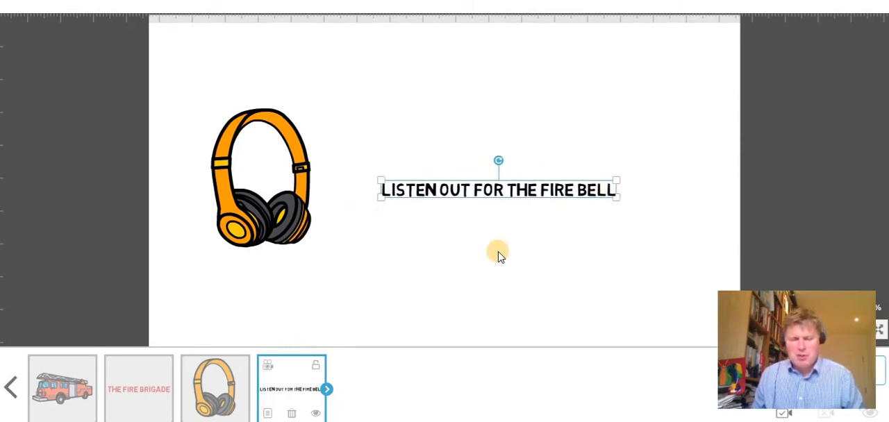
left_click(300, 221)
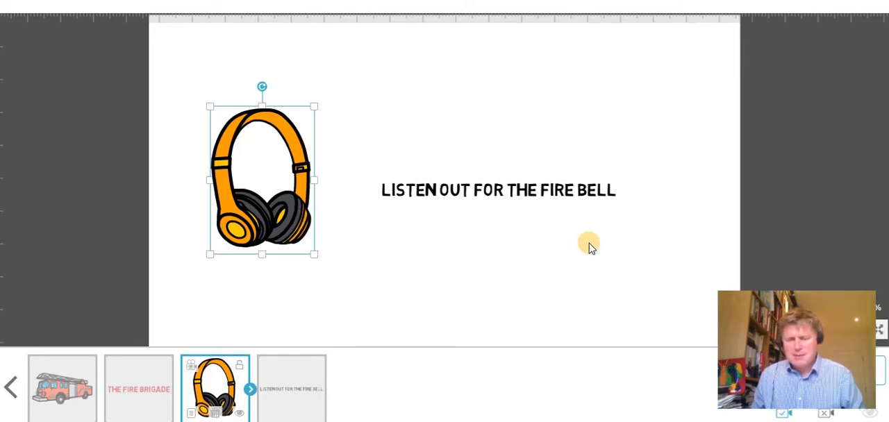
left_click(582, 198)
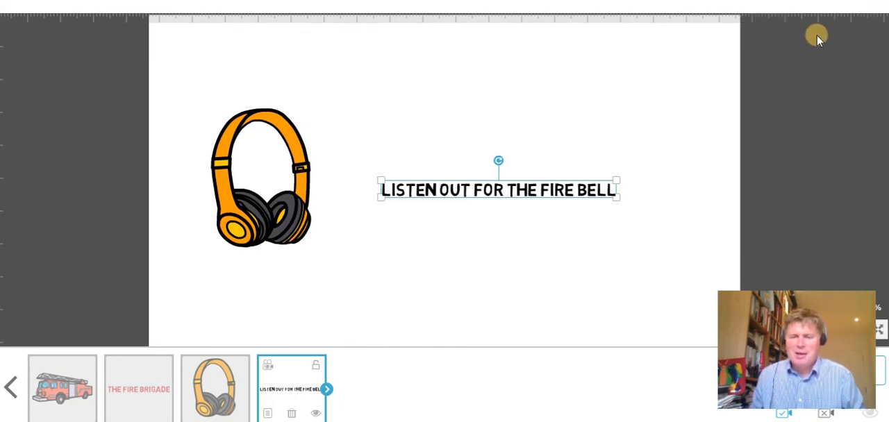
left_click(68, 394)
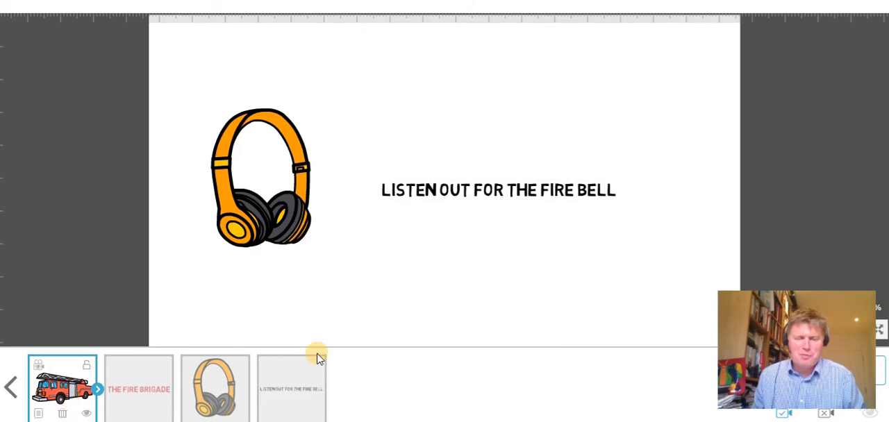
left_click(805, 3)
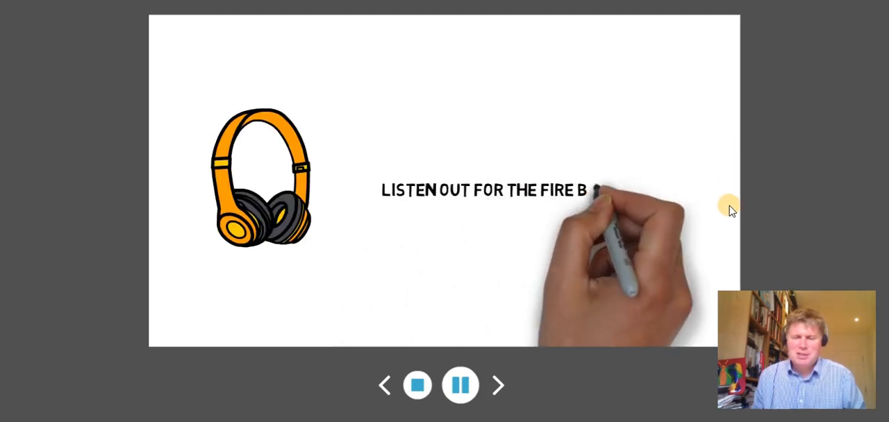
left_click(417, 386)
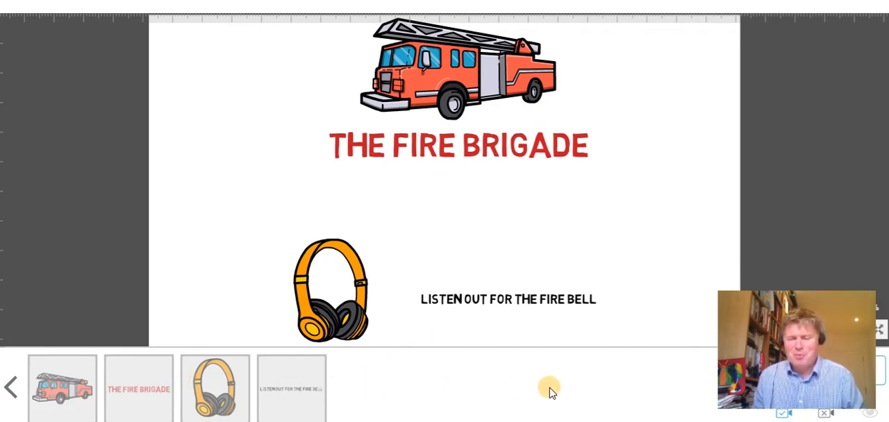
- Choose 'Ask Me Why' from the music library as the scribe's background track
left_click(610, 1)
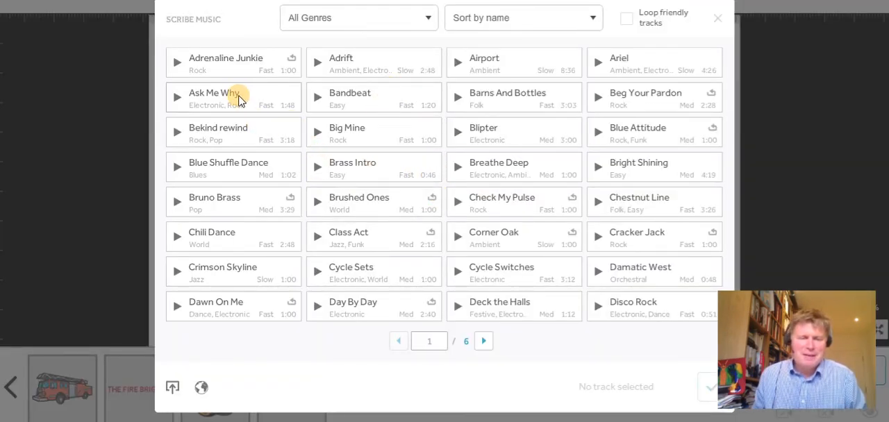
left_click(236, 97)
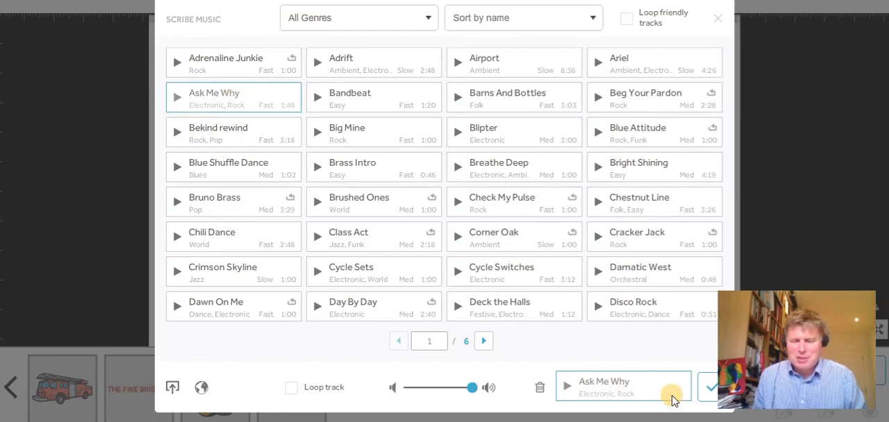
left_click(712, 389)
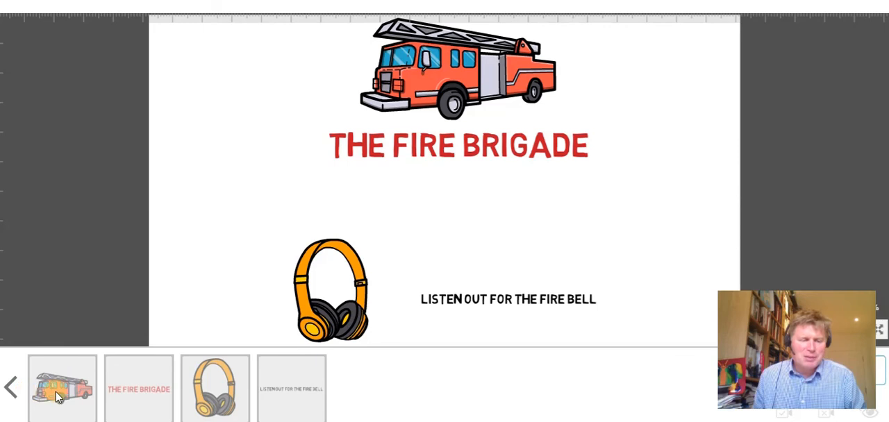
left_click(61, 389)
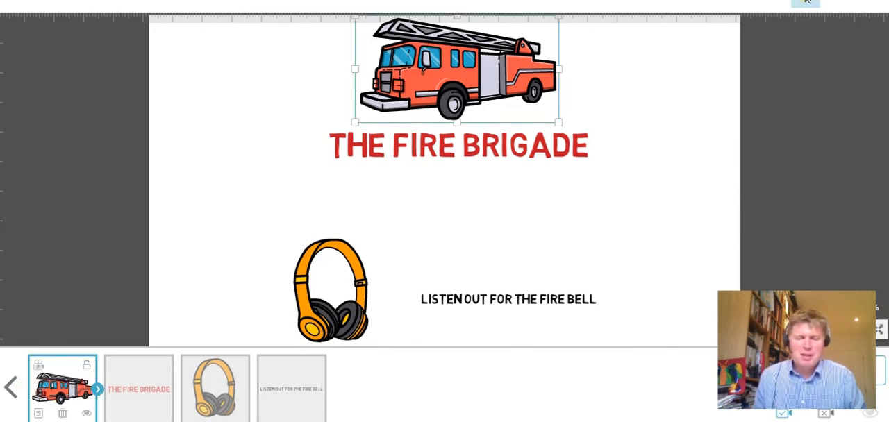
left_click(412, 305)
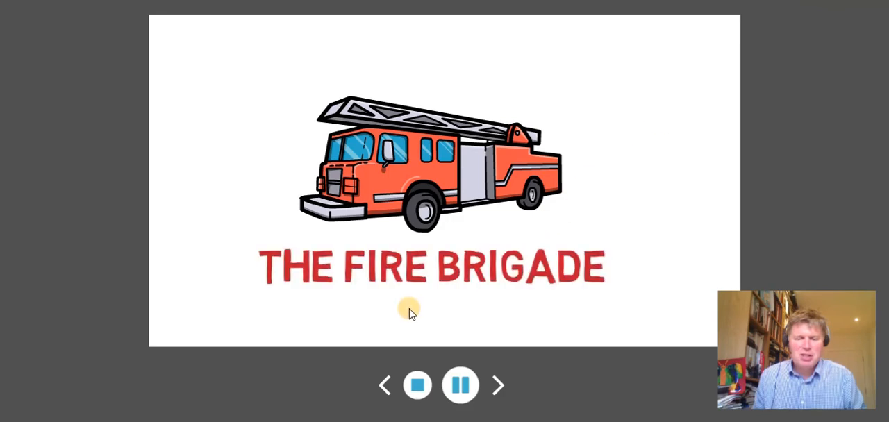